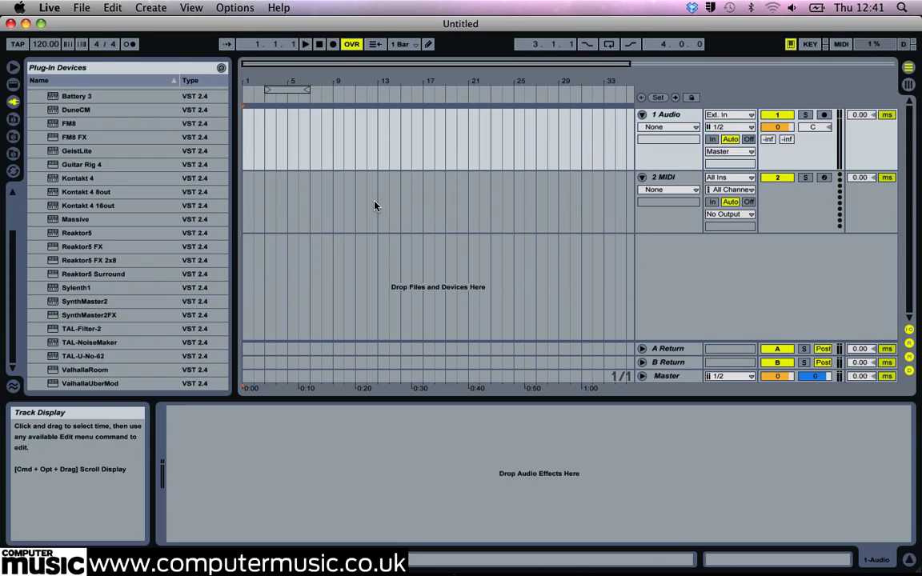
Step: Load the Sylenth1 plug-in onto the 2 MIDI track and initialise its preset
{"action": "left_click", "coordinate": [80, 289]}
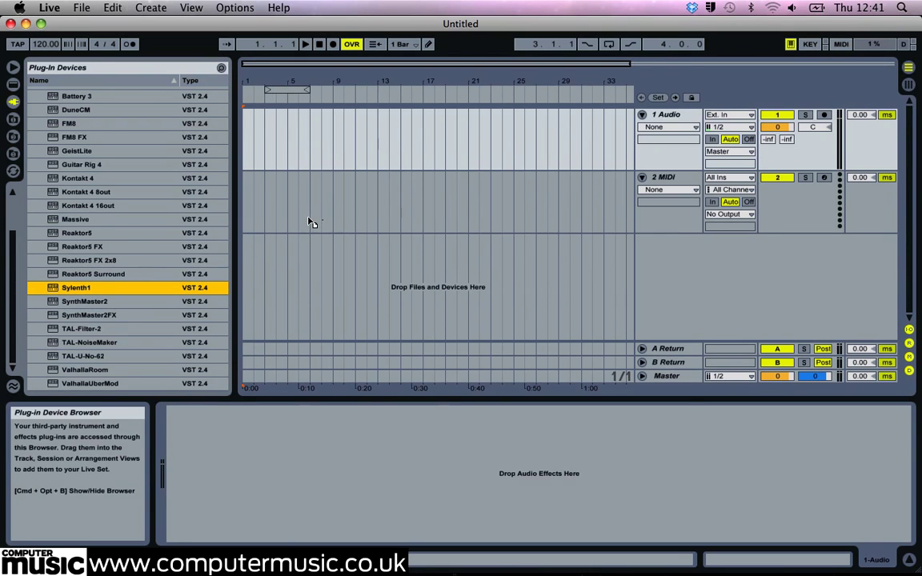
{"action": "left_click_drag", "start_coordinate": [80, 289], "coordinate": [309, 222]}
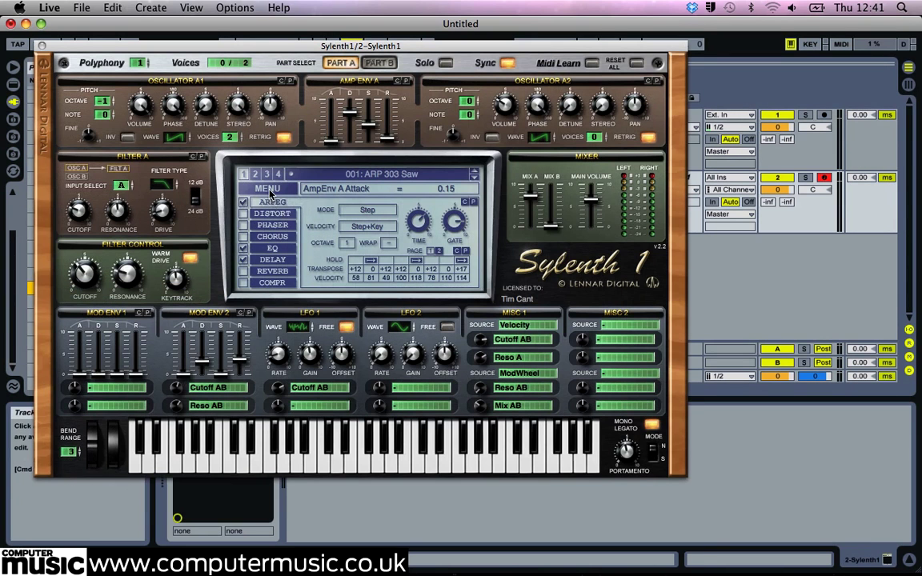
{"action": "left_click", "coordinate": [269, 189]}
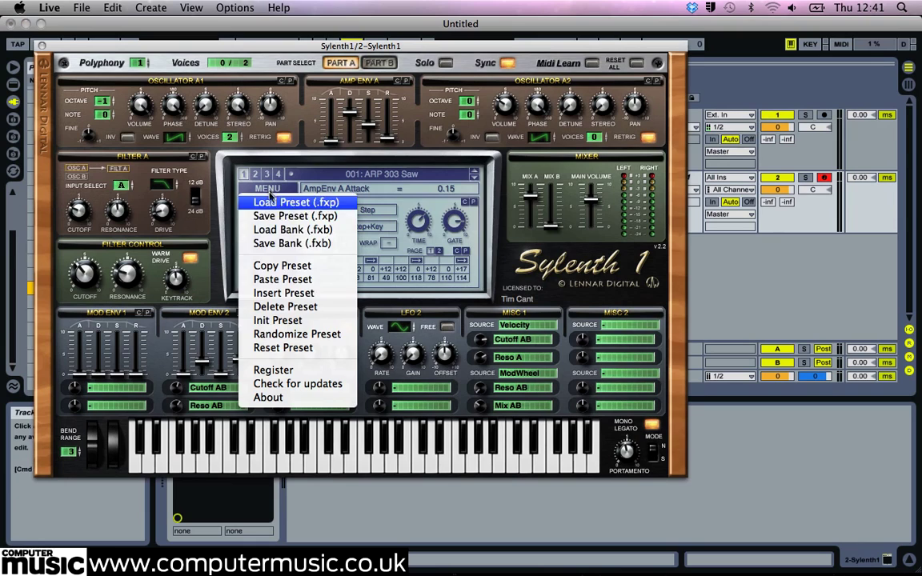
{"action": "left_click", "coordinate": [279, 321]}
Step: Set oscillator A1 to 8 voices with detune at about 3.52 and turn its retrigger off
{"action": "left_click", "coordinate": [230, 138]}
{"action": "left_click_drag", "start_coordinate": [229, 138], "coordinate": [205, 52]}
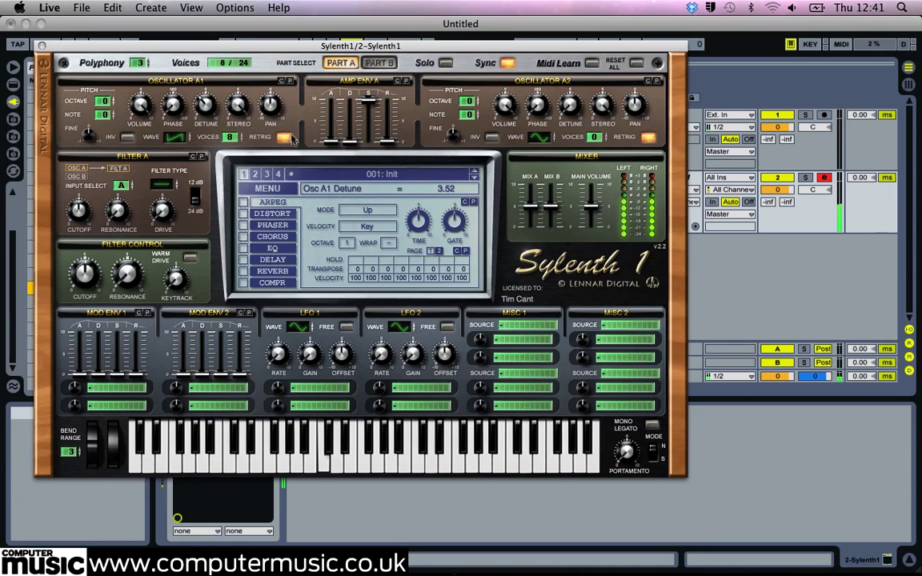
{"action": "left_click", "coordinate": [286, 138]}
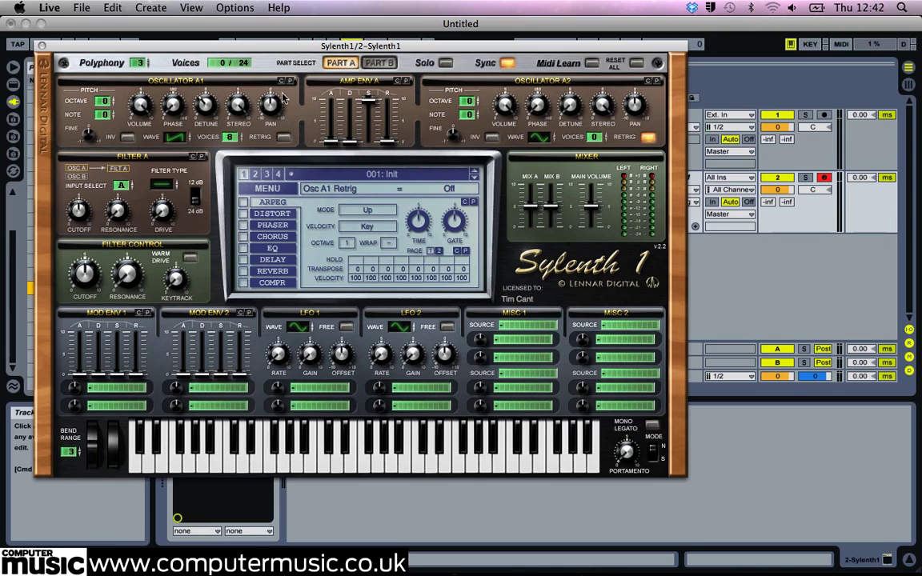
Step: Paste oscillator A1's settings into oscillator A2 and set A2's octave to -1
{"action": "left_click", "coordinate": [656, 82]}
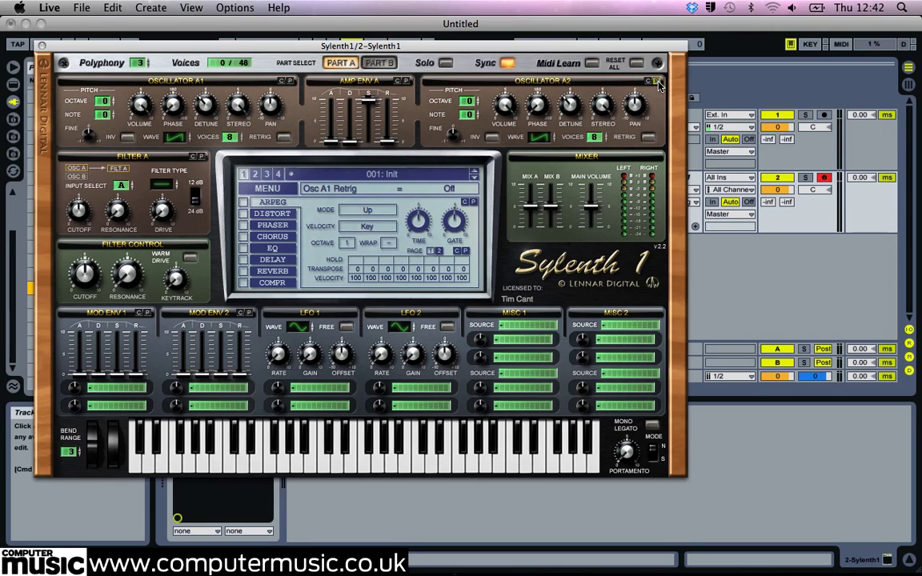
{"action": "left_click", "coordinate": [469, 103]}
{"action": "left_click_drag", "start_coordinate": [469, 104], "coordinate": [469, 110]}
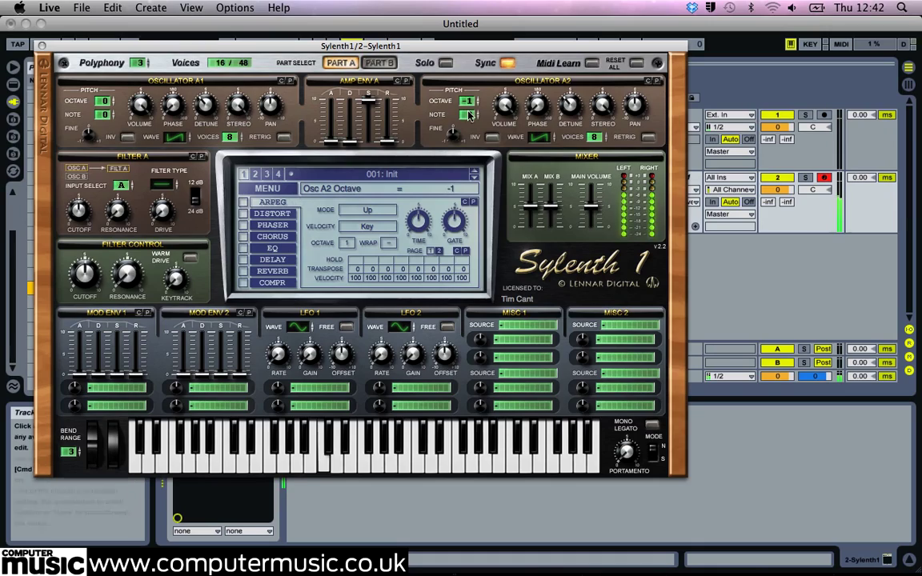
Step: In Part B, paste the copied oscillator settings into B1 and B2, and set B2's note to +7
{"action": "left_click_drag", "start_coordinate": [408, 48], "coordinate": [480, 94]}
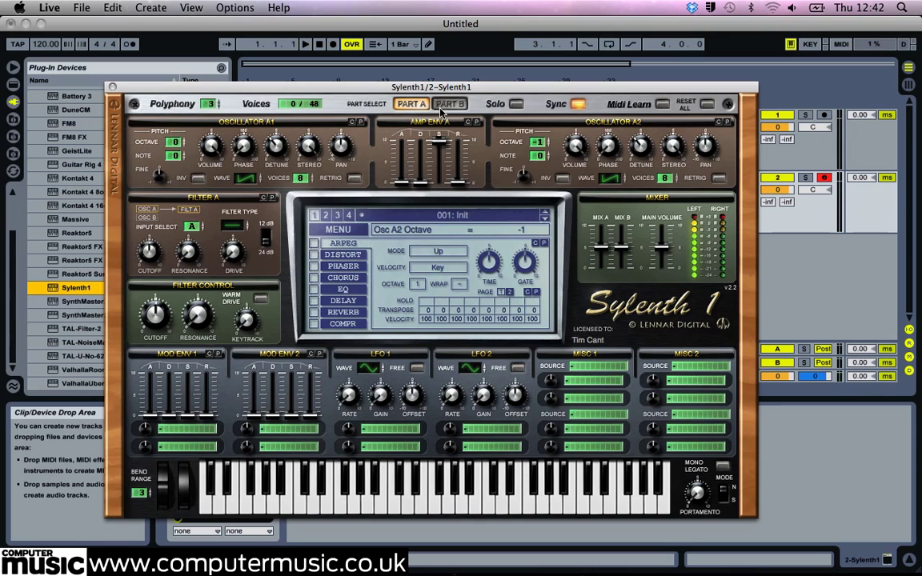
{"action": "left_click", "coordinate": [401, 102]}
{"action": "left_click", "coordinate": [361, 122]}
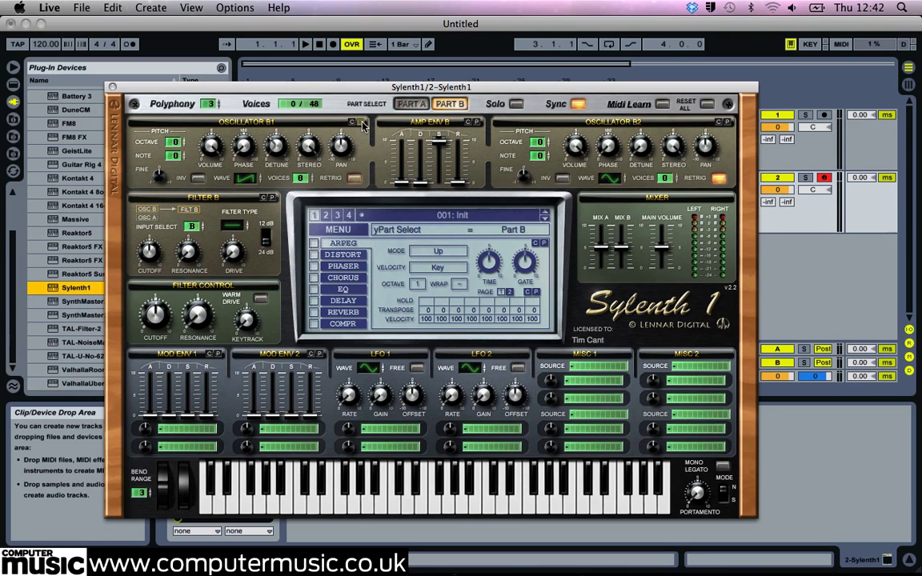
{"action": "left_click", "coordinate": [727, 123]}
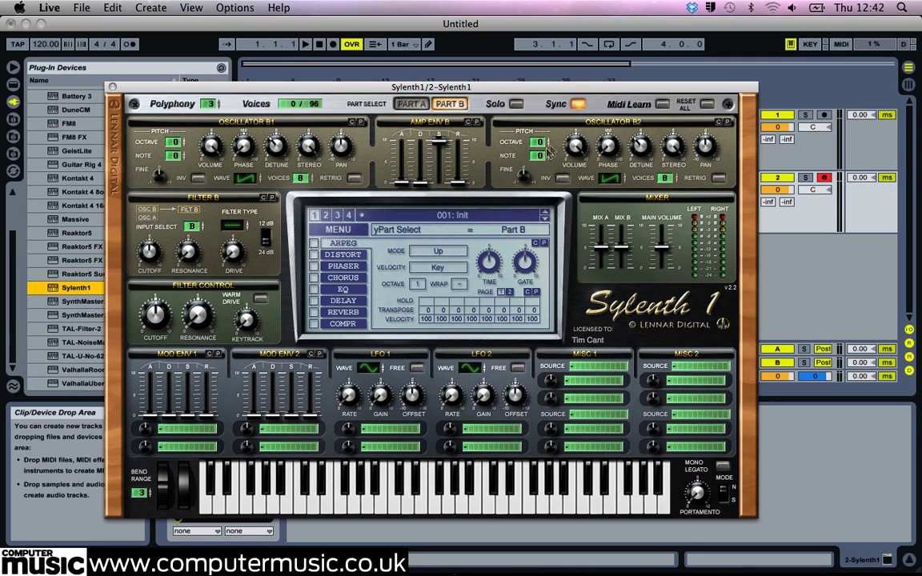
{"action": "left_click_drag", "start_coordinate": [542, 154], "coordinate": [542, 115]}
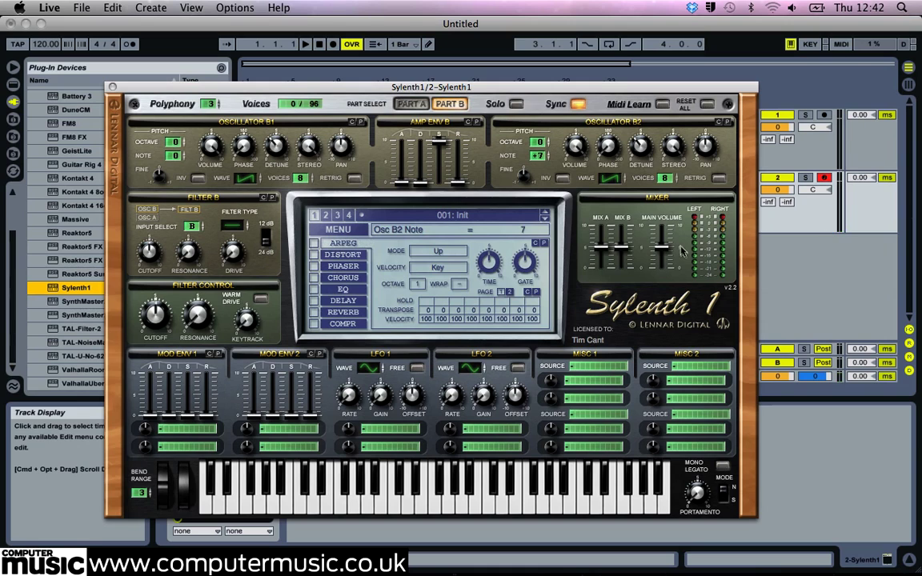
Step: Lower the main volume to about 3.74, and give both parts' amp envelopes a raised attack and a release of about 5.04
{"action": "left_click_drag", "start_coordinate": [662, 245], "coordinate": [663, 268]}
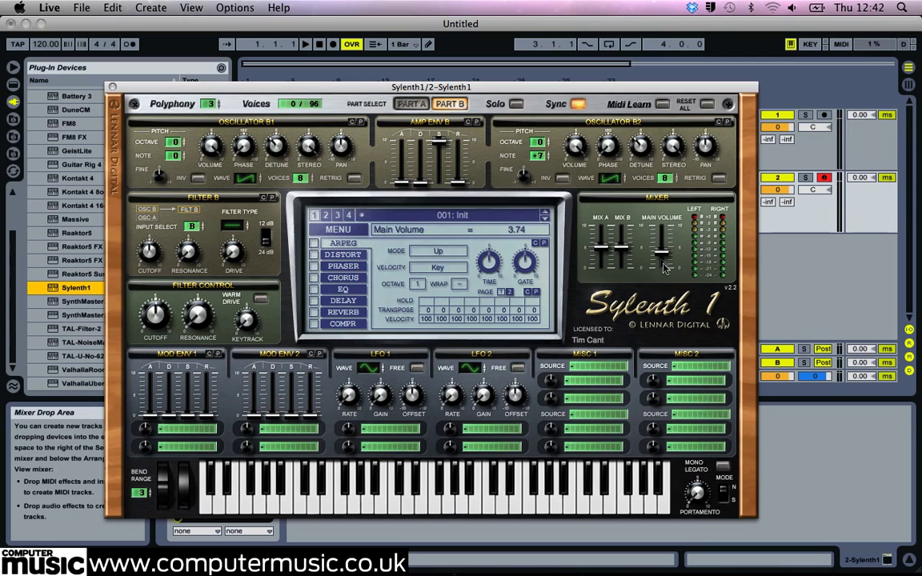
{"action": "left_click_drag", "start_coordinate": [401, 182], "coordinate": [398, 120]}
{"action": "left_click_drag", "start_coordinate": [458, 180], "coordinate": [449, 122]}
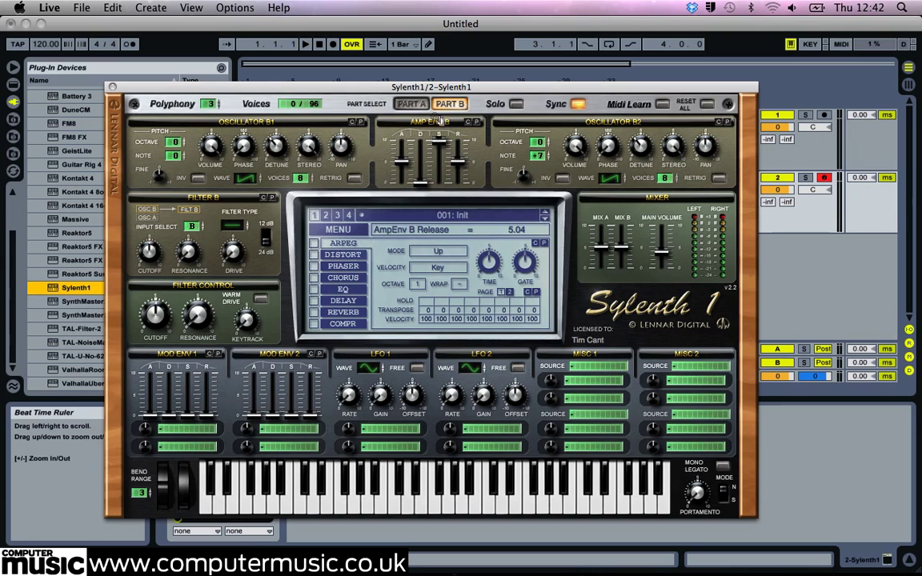
{"action": "left_click", "coordinate": [412, 104]}
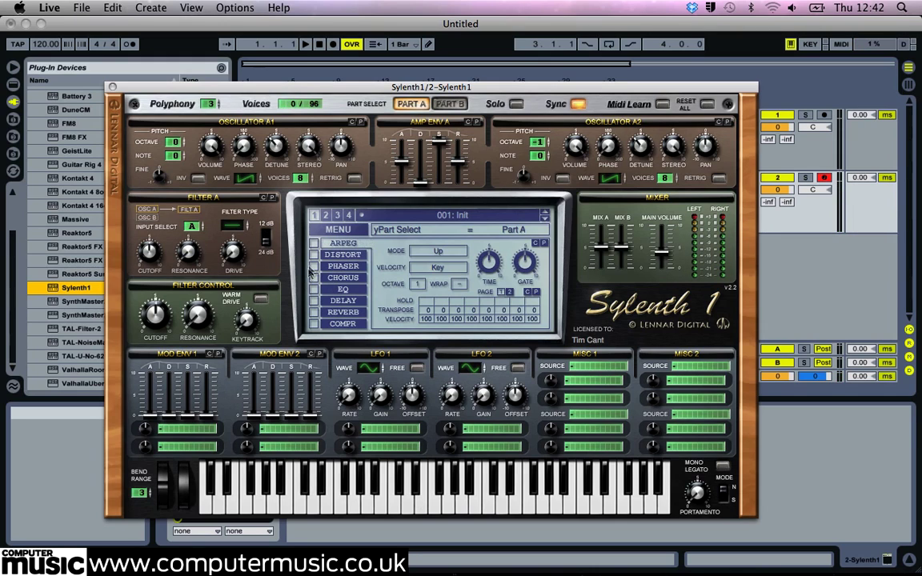
Step: Enable the phaser, chorus, delay, reverb and compressor effects
{"action": "left_click", "coordinate": [313, 266]}
{"action": "left_click", "coordinate": [314, 278]}
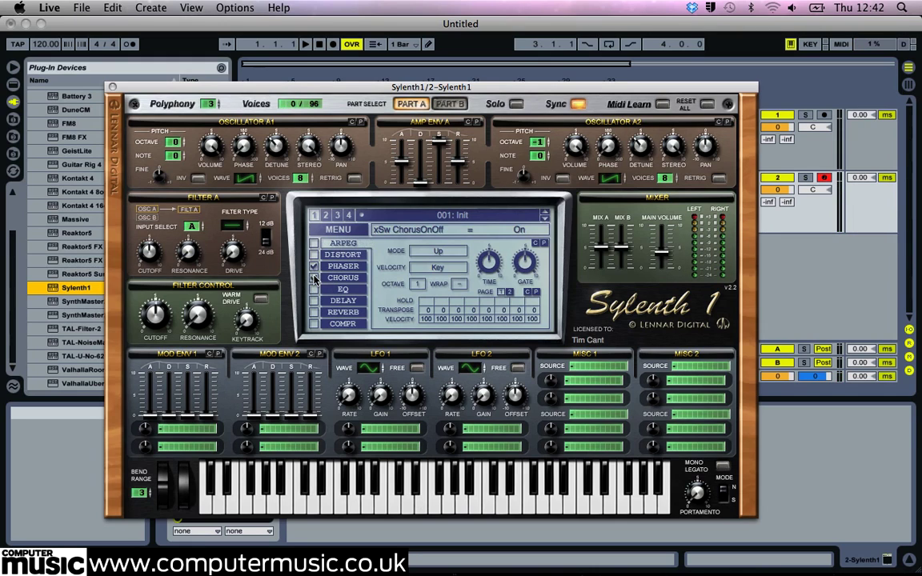
{"action": "left_click", "coordinate": [314, 301]}
{"action": "left_click", "coordinate": [314, 312]}
{"action": "left_click", "coordinate": [313, 324]}
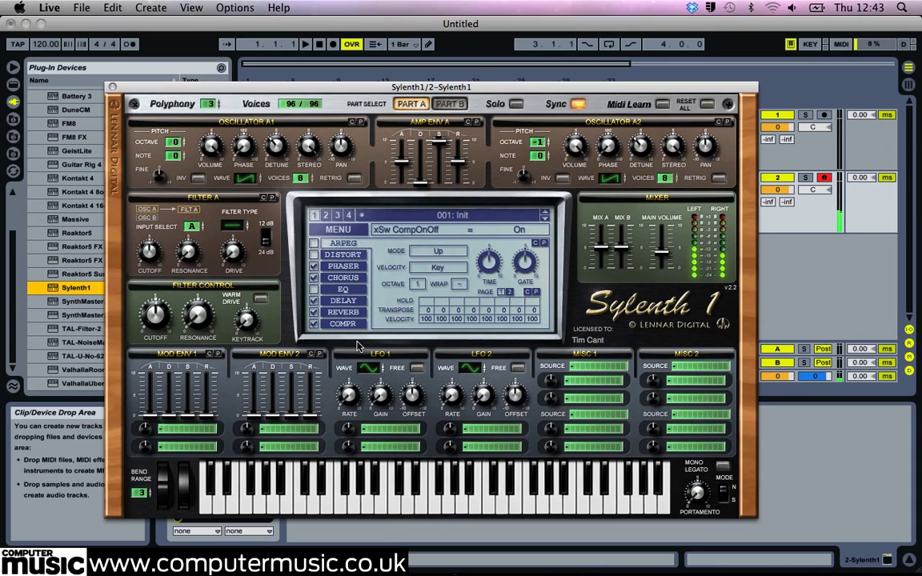
Step: Set filter A to Lowpass and filter B to Bandpass, reduce both cutoffs, and set filter A's resonance to about 4.95
{"action": "left_click", "coordinate": [228, 226]}
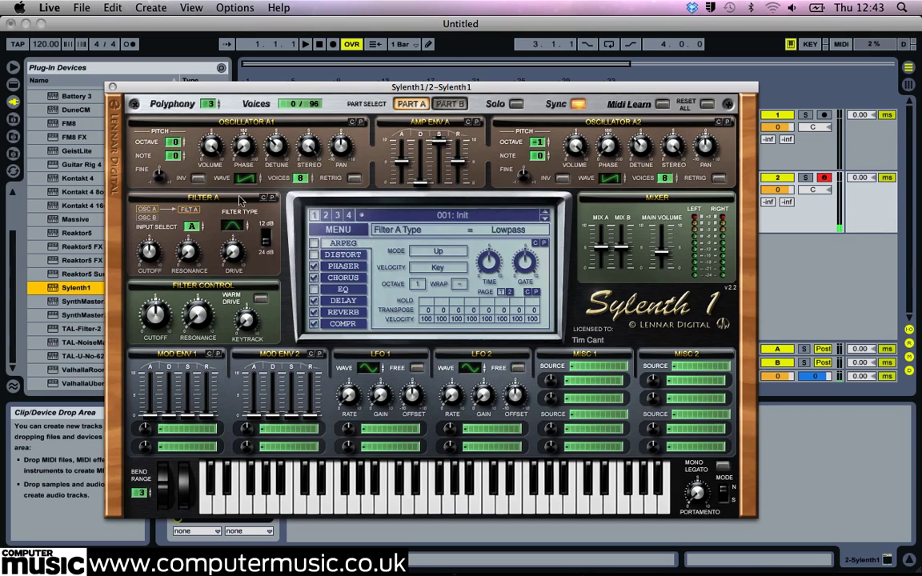
{"action": "left_click", "coordinate": [450, 104]}
{"action": "left_click_drag", "start_coordinate": [232, 231], "coordinate": [235, 197]}
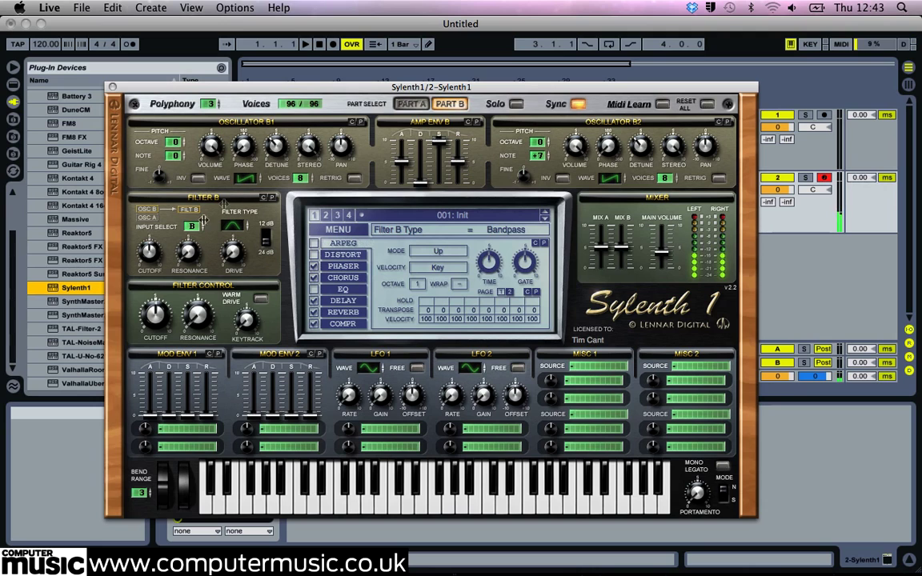
{"action": "left_click_drag", "start_coordinate": [158, 250], "coordinate": [149, 275]}
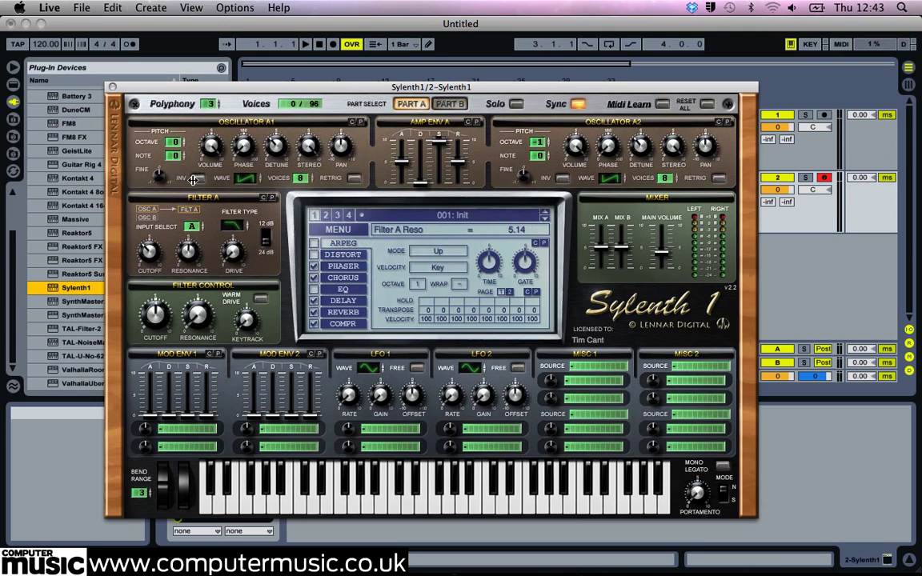
{"action": "left_click_drag", "start_coordinate": [196, 181], "coordinate": [193, 183]}
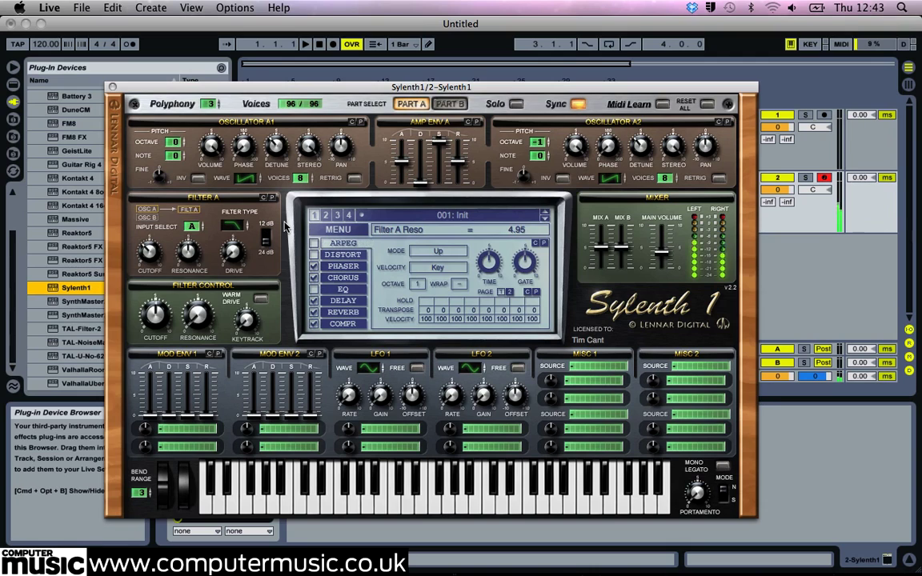
Step: Turn off Sync, then route LFO 1 to Cutoff A and adjust its modulation amount
{"action": "left_click", "coordinate": [574, 105]}
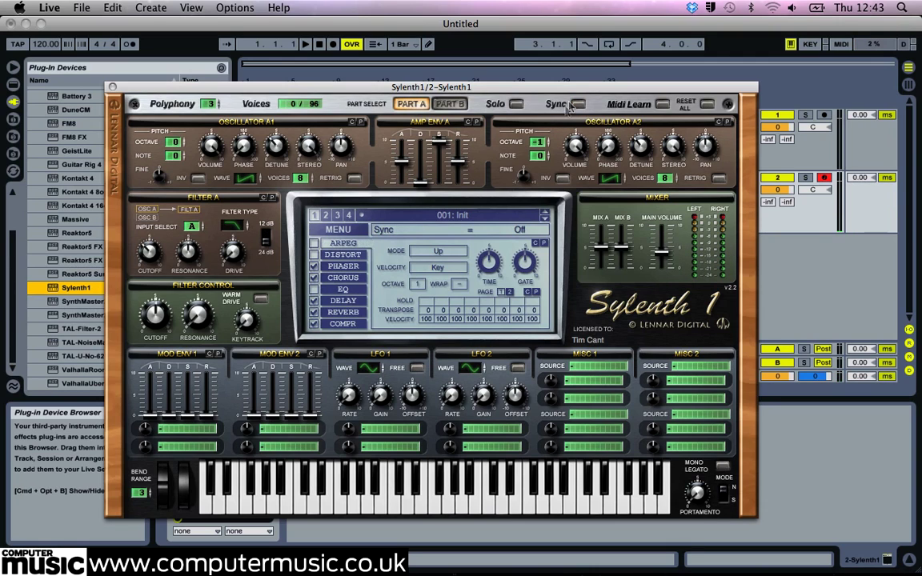
{"action": "left_click", "coordinate": [370, 437]}
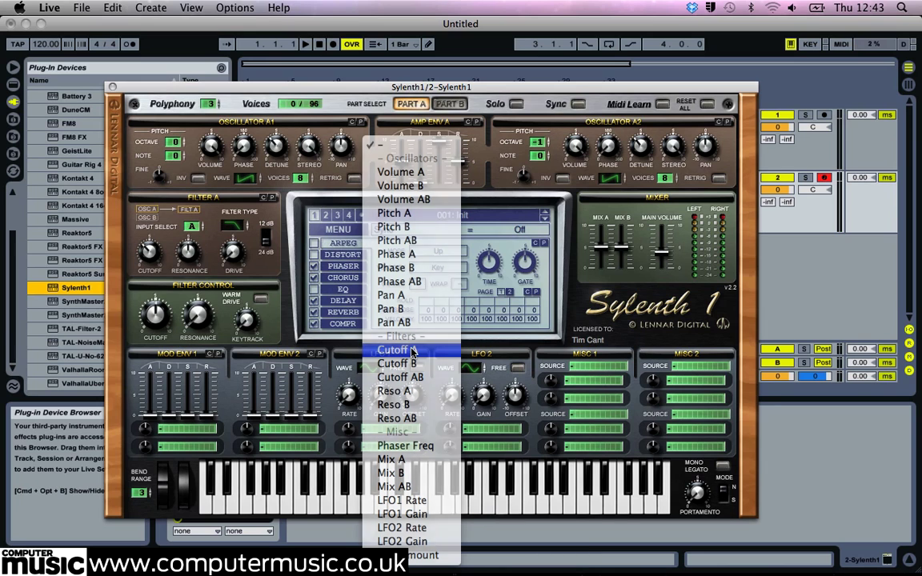
{"action": "left_click", "coordinate": [412, 352]}
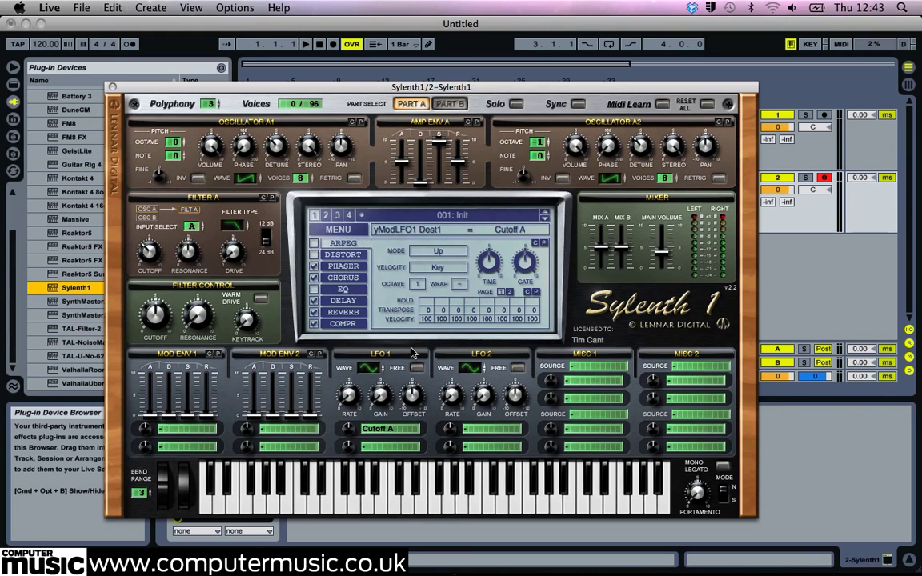
{"action": "left_click_drag", "start_coordinate": [350, 434], "coordinate": [348, 323]}
Step: Route LFO 2 to Cutoff B with a modulation amount, and adjust the LFO gains and rates, with LFO 2 at gain 2.81 and rate 0.28 Hz
{"action": "left_click", "coordinate": [479, 428]}
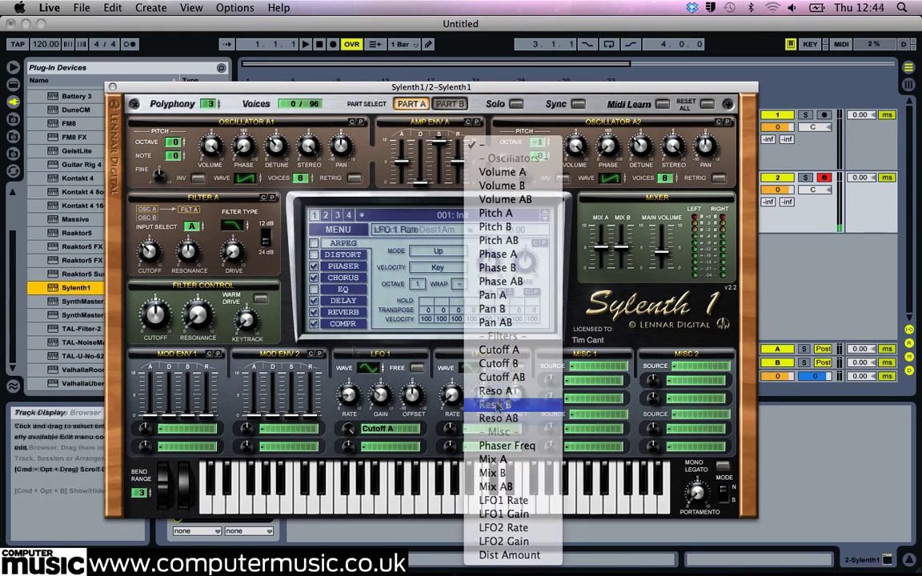
{"action": "left_click", "coordinate": [465, 360]}
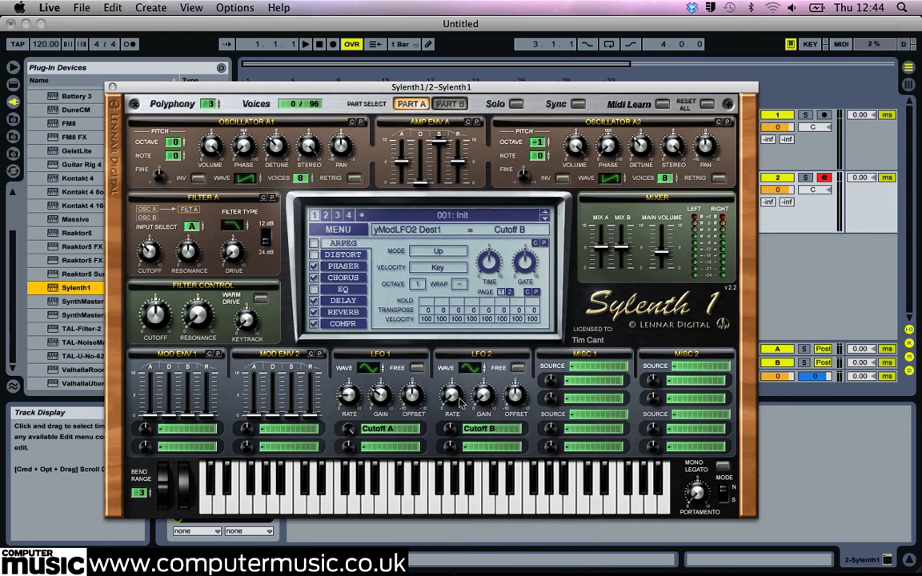
{"action": "left_click_drag", "start_coordinate": [450, 429], "coordinate": [454, 312]}
{"action": "left_click", "coordinate": [380, 395]}
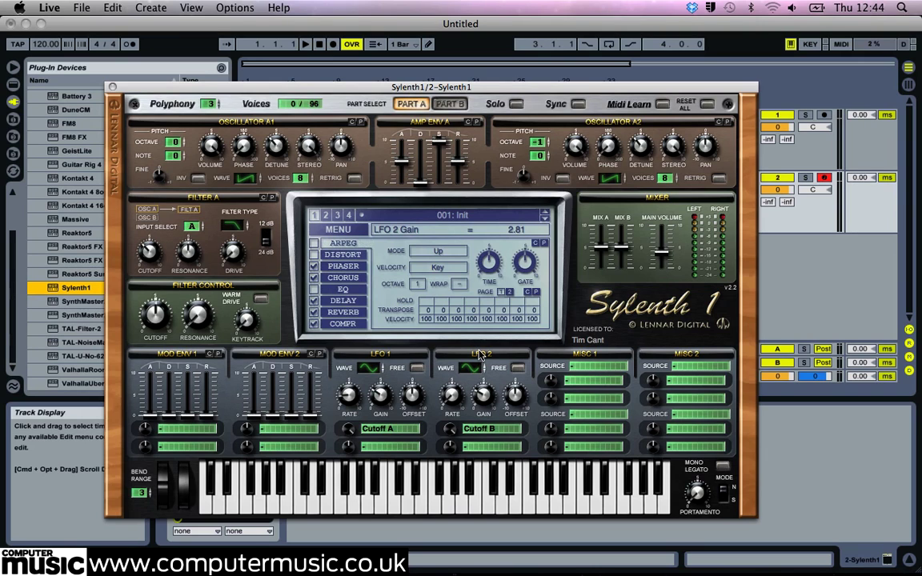
{"action": "left_click_drag", "start_coordinate": [455, 393], "coordinate": [456, 358]}
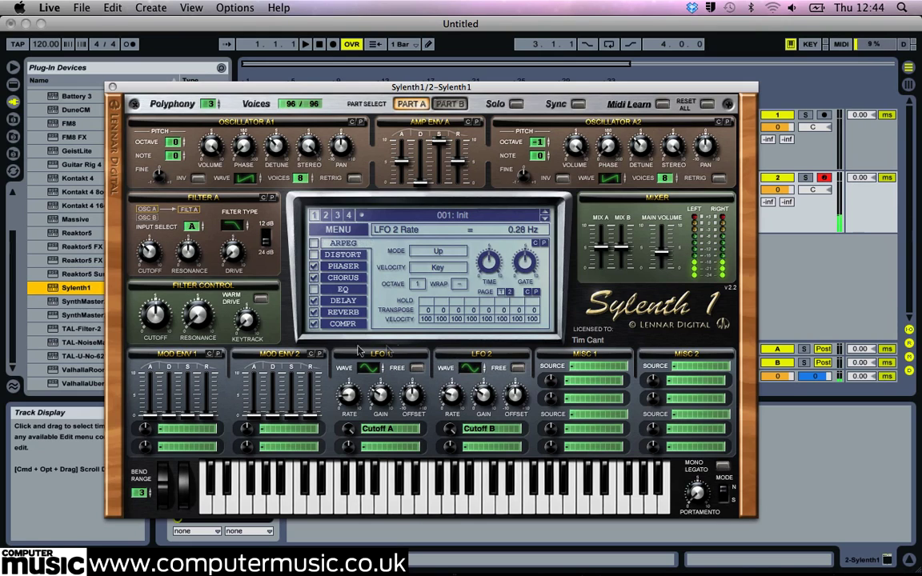
Step: Route Mod Env 1 to Cutoff A and LFO2 Rate, raising its attack and setting its decay to about 8.22
{"action": "left_click", "coordinate": [168, 389]}
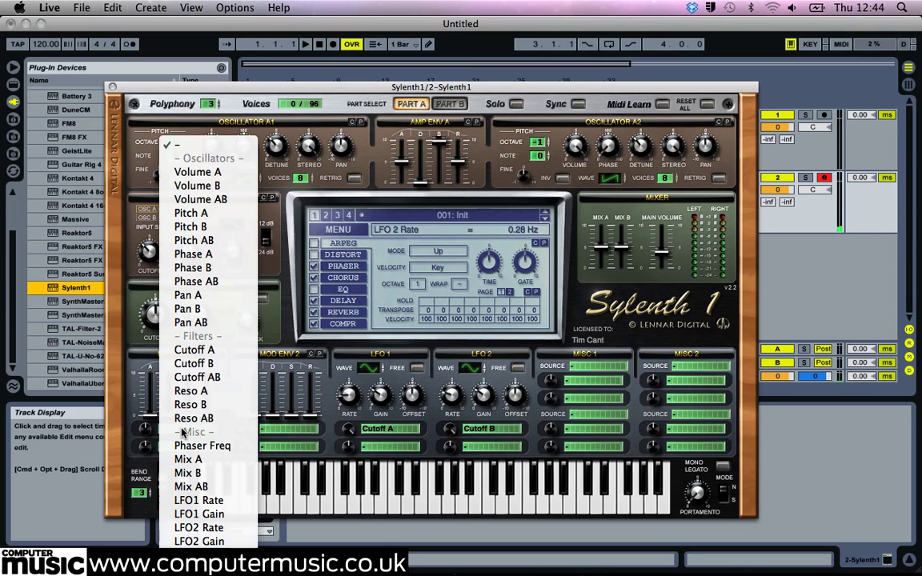
{"action": "left_click", "coordinate": [206, 353]}
{"action": "left_click", "coordinate": [167, 407]}
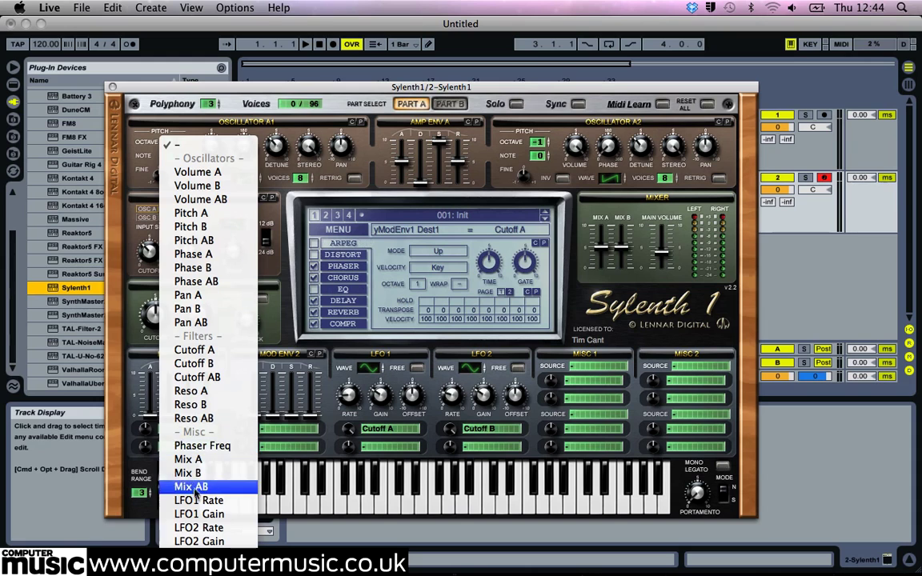
{"action": "left_click", "coordinate": [202, 528]}
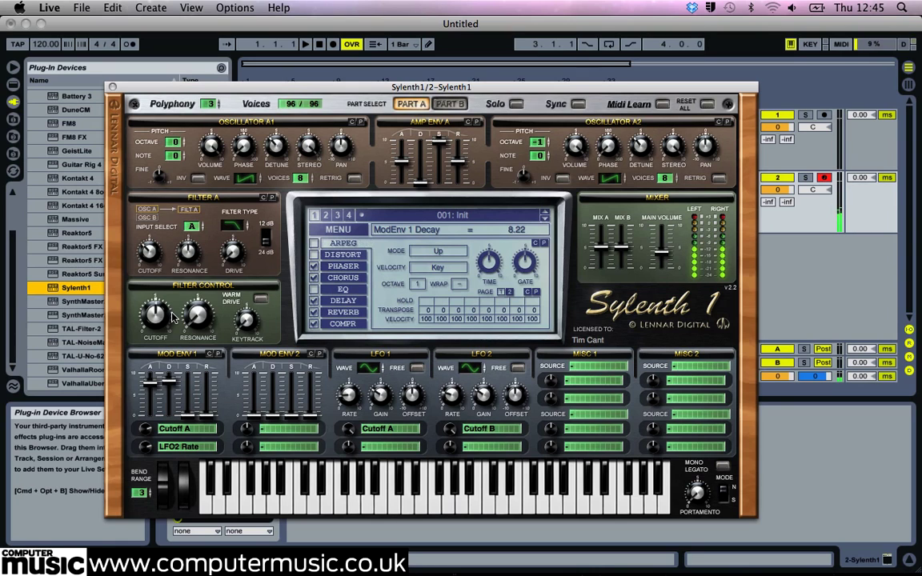
Step: Route Mod Env 2 to Cutoff B and LFO1 Rate, raising its attack slightly and setting its decay to about 5.80
{"action": "left_click", "coordinate": [272, 433]}
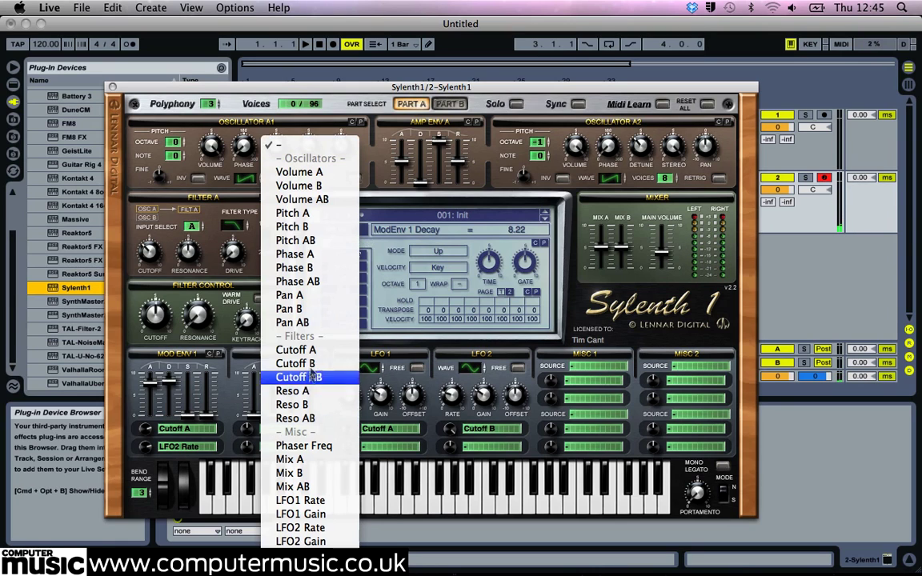
{"action": "left_click", "coordinate": [295, 363]}
{"action": "left_click", "coordinate": [277, 453]}
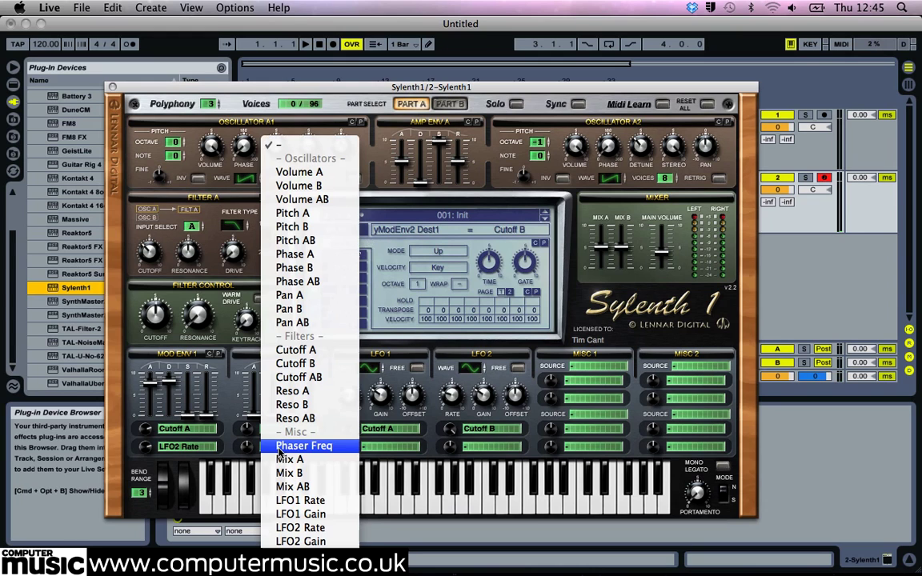
{"action": "left_click", "coordinate": [302, 501]}
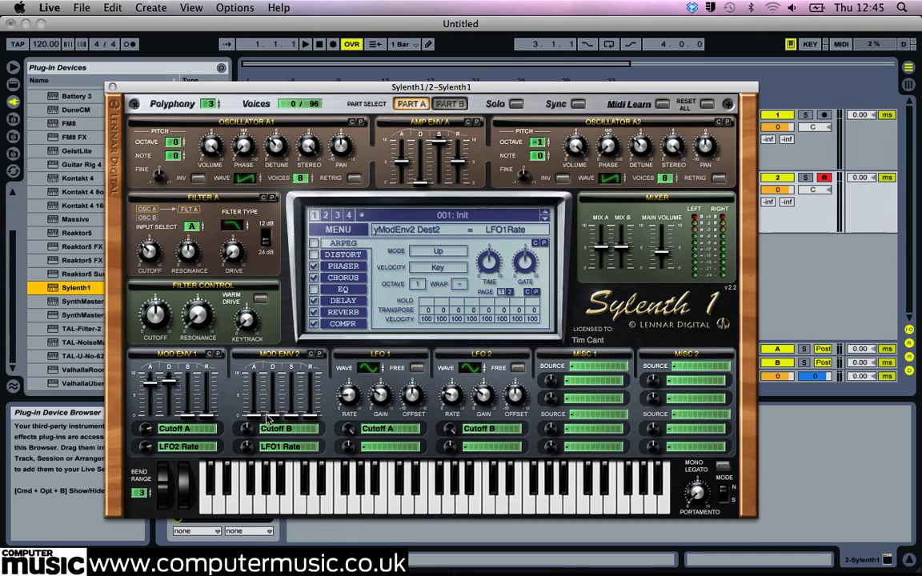
{"action": "left_click_drag", "start_coordinate": [253, 416], "coordinate": [254, 396]}
{"action": "left_click_drag", "start_coordinate": [273, 416], "coordinate": [273, 346]}
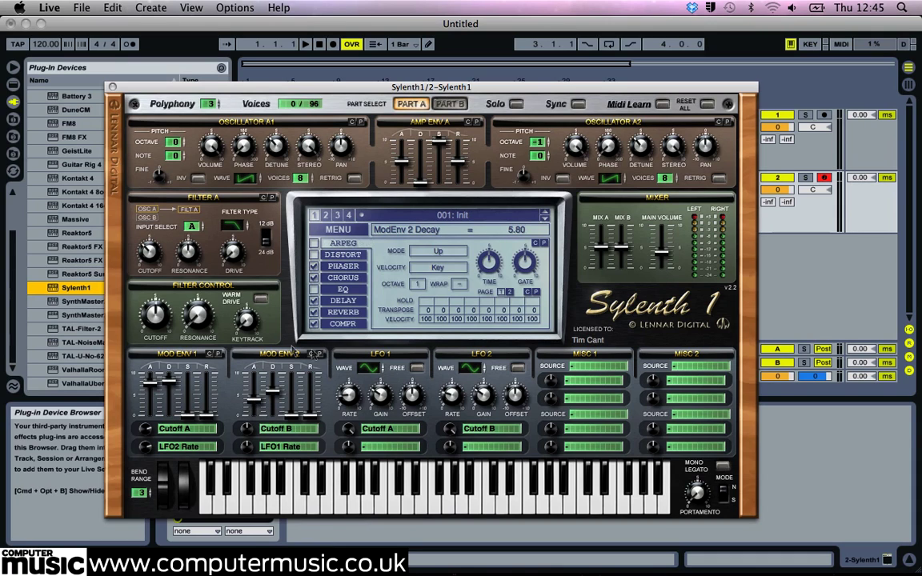
Step: Adjust filter A's drive and turn on Warm Drive in the filter control section
{"action": "left_click_drag", "start_coordinate": [248, 263], "coordinate": [250, 249]}
{"action": "left_click", "coordinate": [262, 299]}
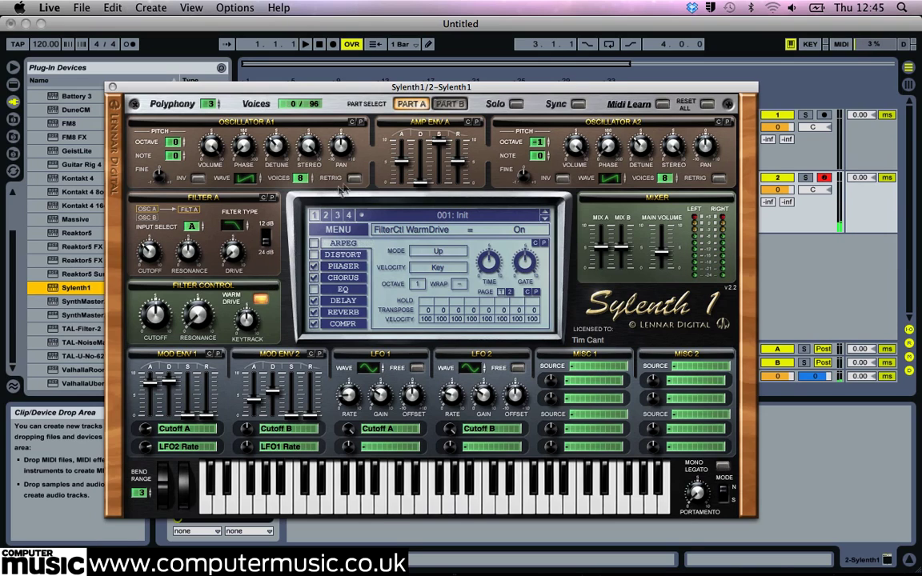
Step: Lengthen the releases of both amp envelopes, and set Mod Env 1's release to about 4.94 and Mod Env 2's to about 5.06
{"action": "left_click_drag", "start_coordinate": [461, 162], "coordinate": [457, 93]}
{"action": "left_click", "coordinate": [460, 106]}
{"action": "left_click_drag", "start_coordinate": [462, 141], "coordinate": [461, 128]}
{"action": "left_click_drag", "start_coordinate": [207, 417], "coordinate": [216, 358]}
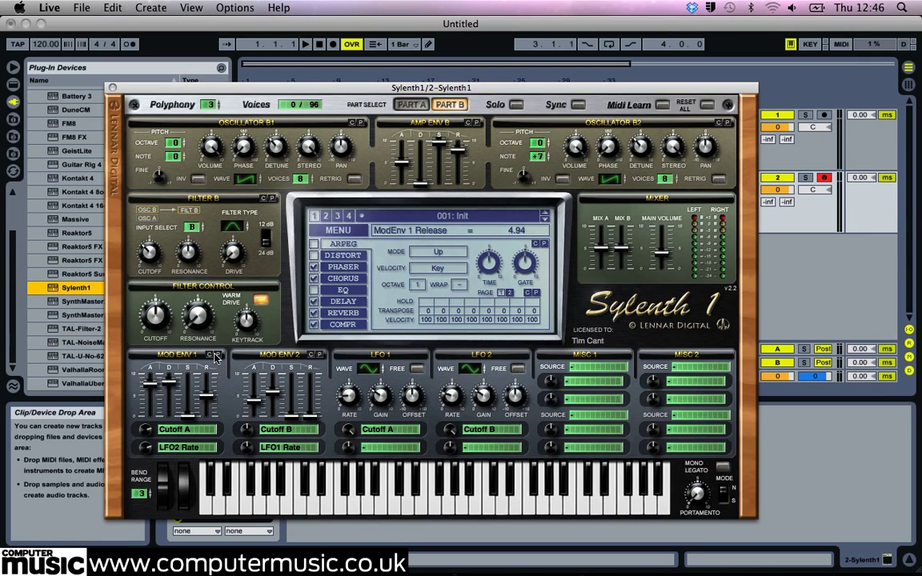
{"action": "left_click_drag", "start_coordinate": [313, 420], "coordinate": [314, 358]}
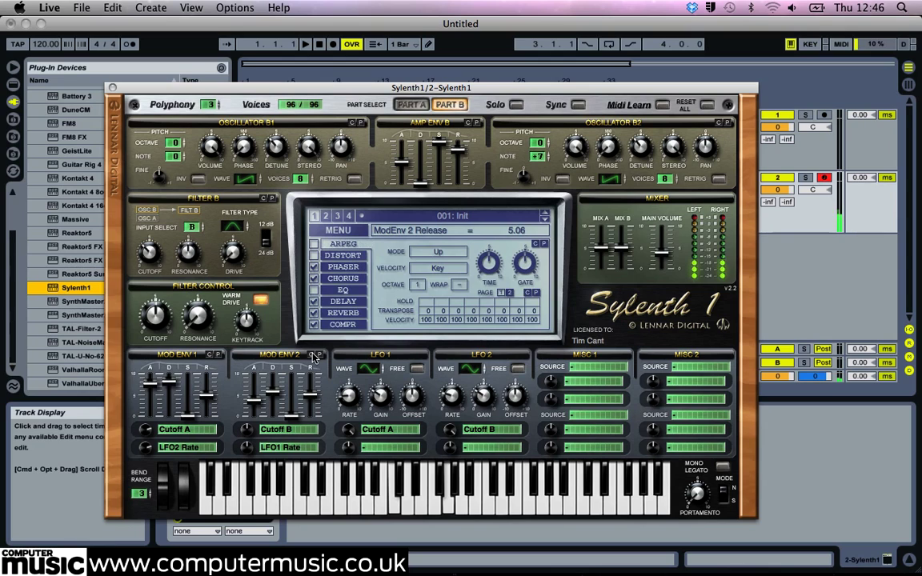